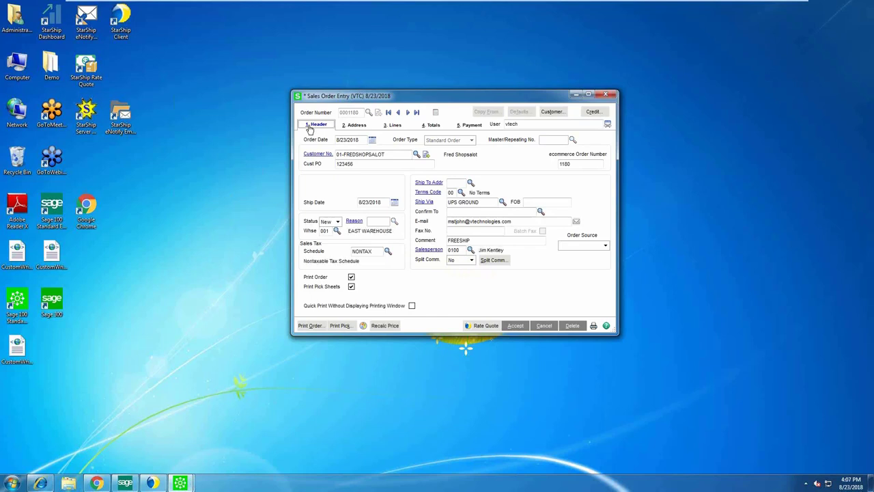
Check the ecommerce order number on the sales order header and accept the order.
{"action": "left_click_drag", "start_coordinate": [378, 99], "coordinate": [305, 81]}
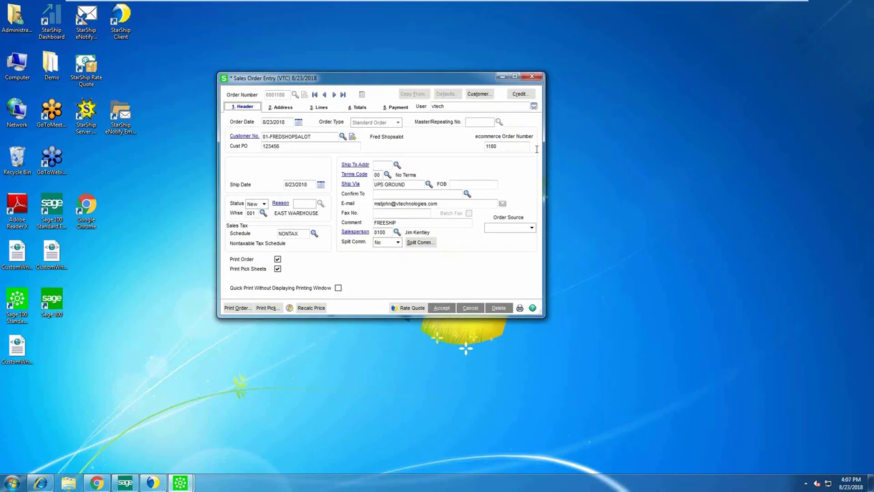
{"action": "left_click", "coordinate": [499, 152]}
{"action": "left_click", "coordinate": [497, 145]}
{"action": "left_click", "coordinate": [441, 308]}
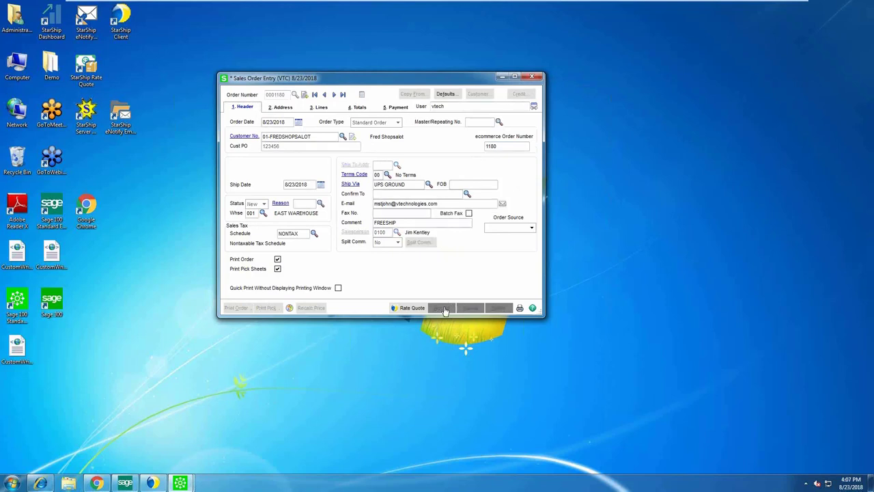
Switch to StarShip and load the sales order into a new shipment by its order number, using Sage 100 Sales Orders as the document.
{"action": "left_click", "coordinate": [153, 483]}
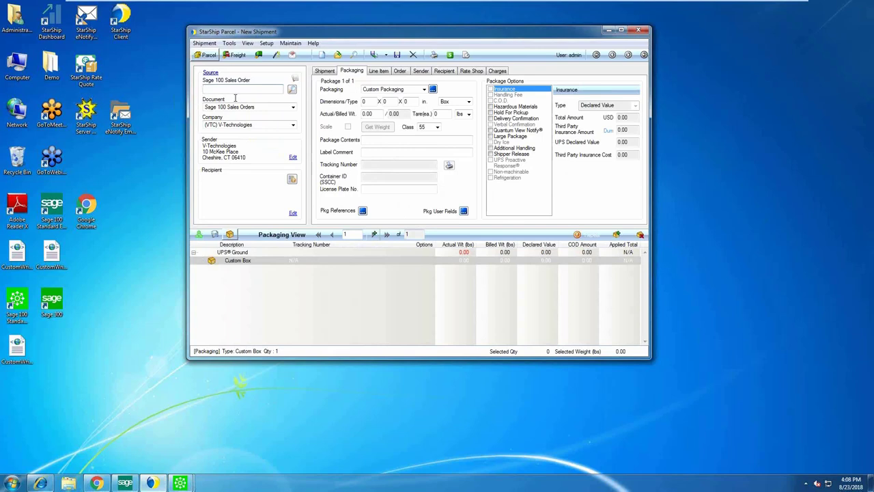
{"action": "left_click", "coordinate": [245, 107]}
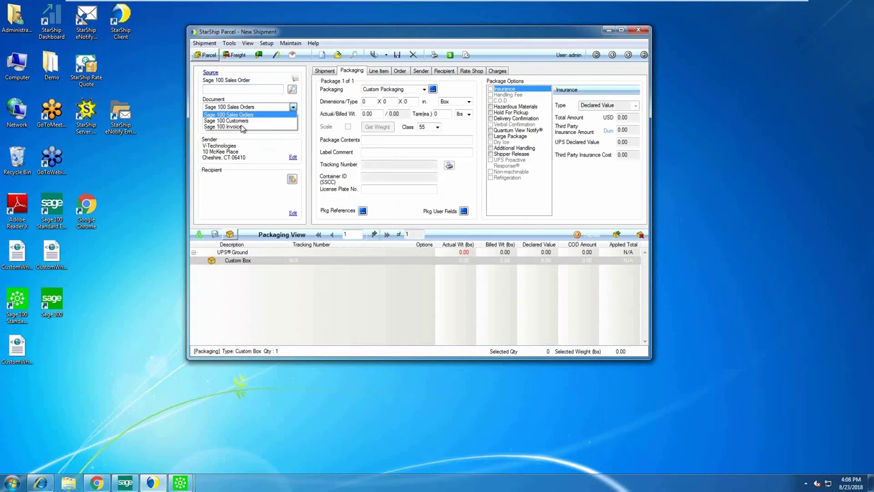
{"action": "left_click", "coordinate": [243, 114]}
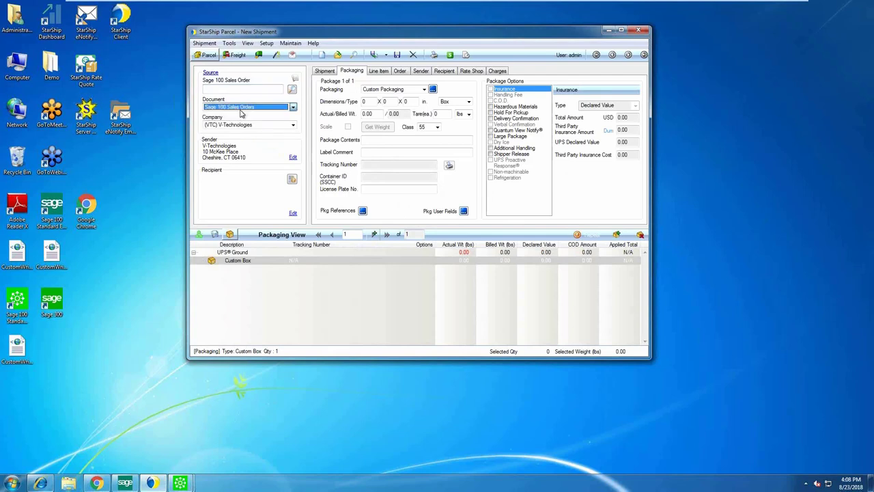
{"action": "left_click", "coordinate": [236, 90]}
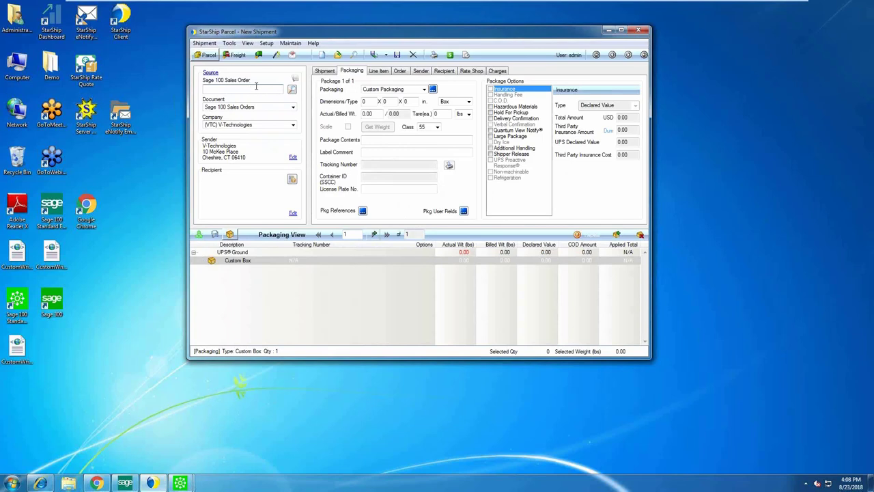
{"action": "type", "text": "1180"}
{"action": "key", "text": "Return"}
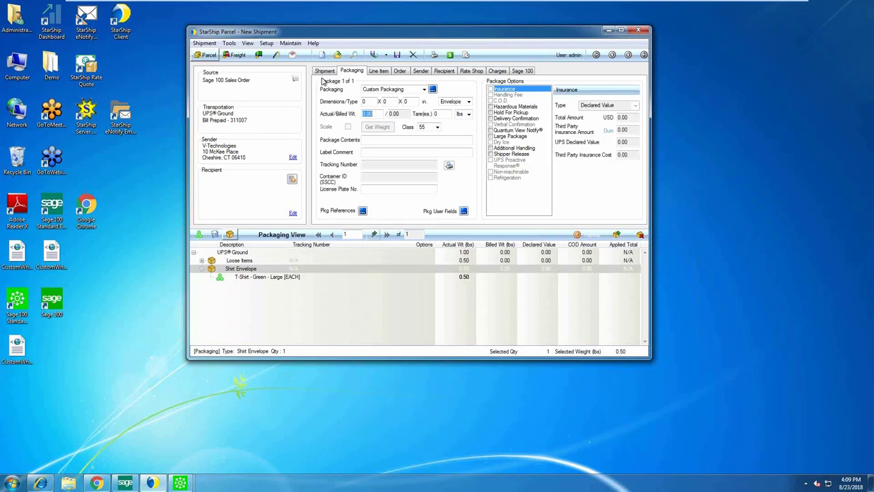
Review the shipment's carrier, service and billing details.
{"action": "left_click", "coordinate": [325, 72]}
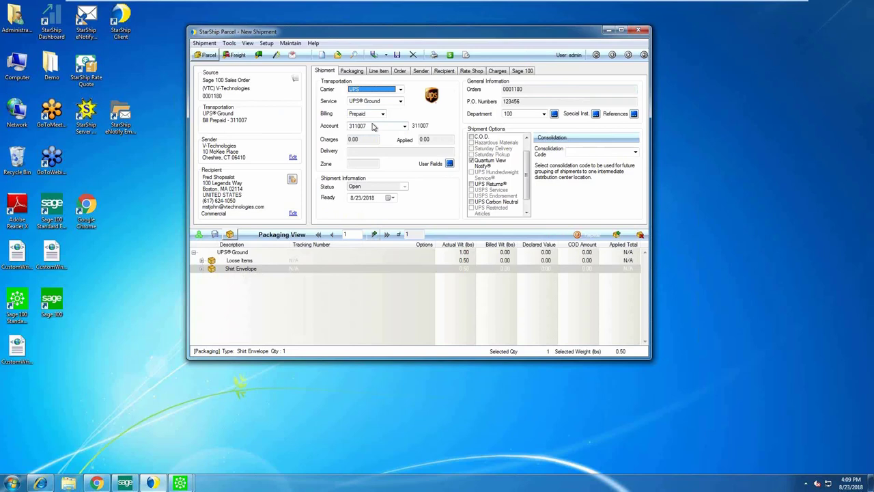
{"action": "left_click", "coordinate": [355, 114]}
{"action": "left_click", "coordinate": [334, 115]}
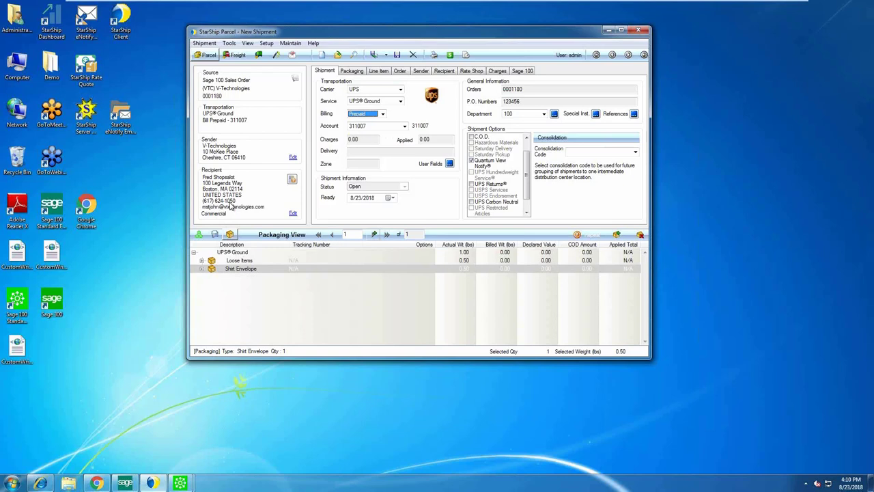
Expand the package contents and move the white size 36 shorts from Loose Items into the Shirt Envelope.
{"action": "right_click", "coordinate": [248, 252]}
{"action": "left_click", "coordinate": [265, 255]}
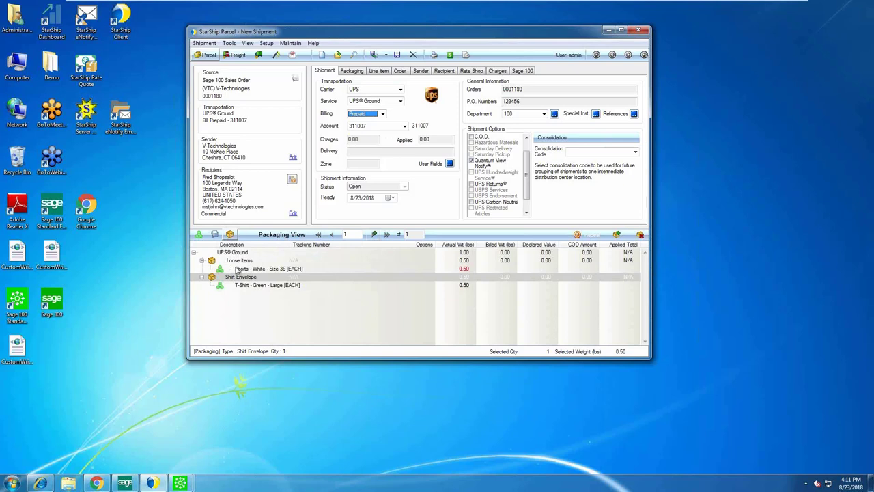
{"action": "left_click", "coordinate": [242, 262]}
{"action": "left_click_drag", "start_coordinate": [243, 268], "coordinate": [254, 295]}
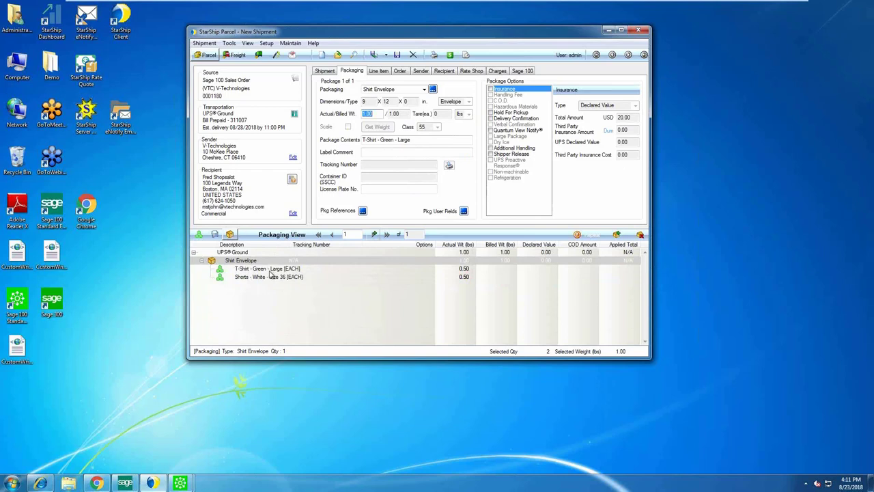
Examine the green T-shirt's line item details and the package's available packaging types, keeping Shirt Envelope selected.
{"action": "left_click", "coordinate": [269, 271]}
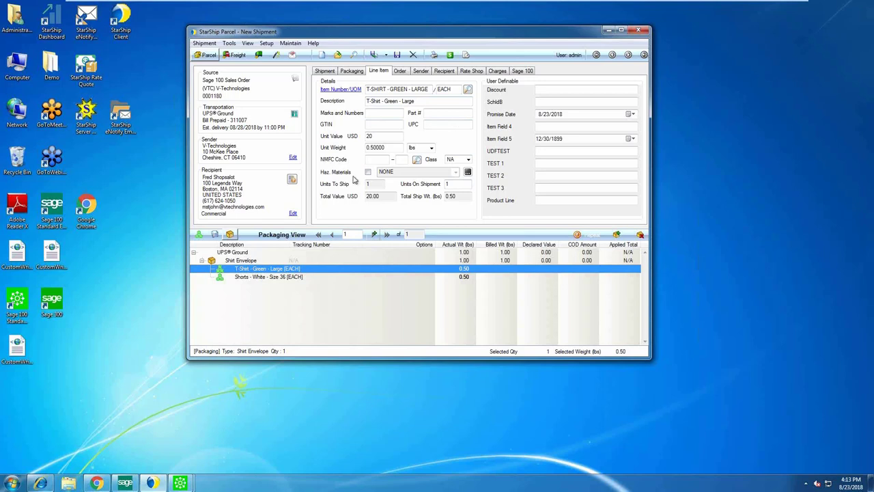
{"action": "left_click", "coordinate": [251, 263]}
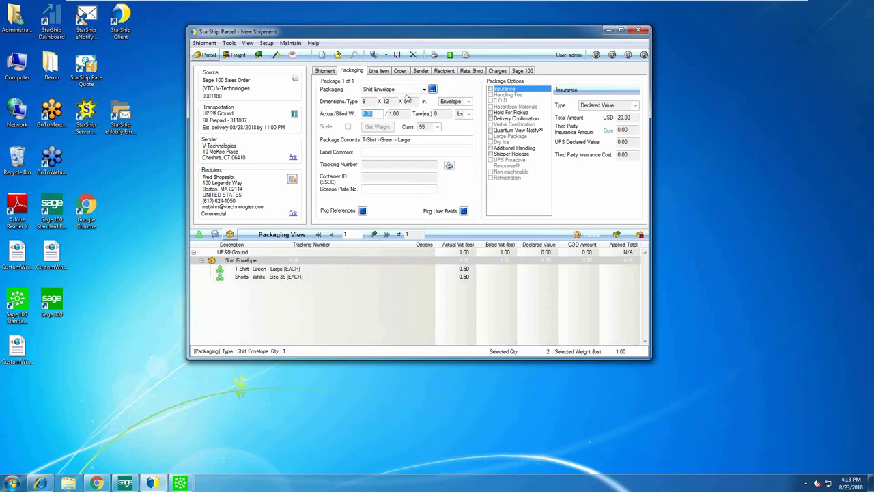
{"action": "left_click", "coordinate": [422, 91]}
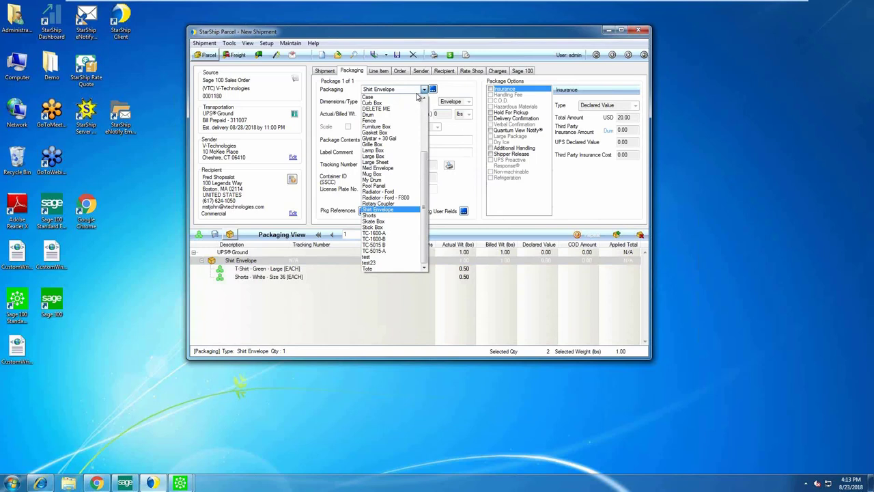
{"action": "left_click", "coordinate": [392, 214]}
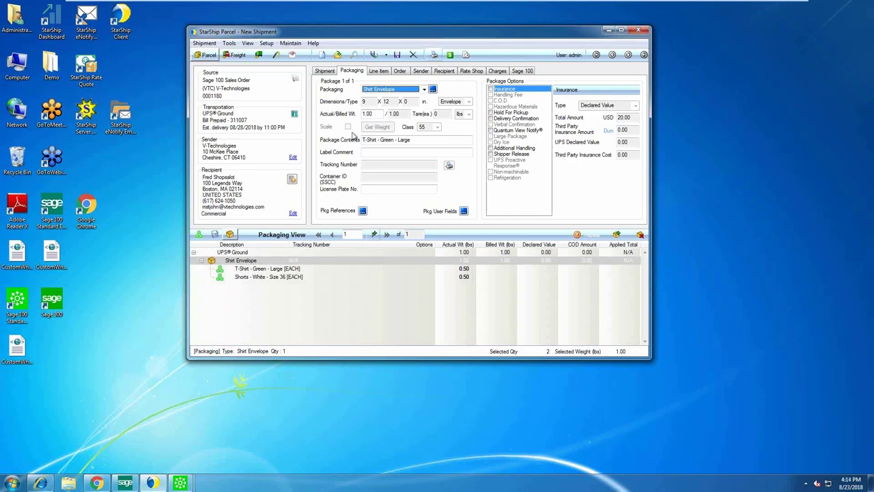
Retrieve rate quotes for the shipment, put the Sales Order Entry window away, and keep the quotes displayed at Contract rates.
{"action": "left_click", "coordinate": [449, 54]}
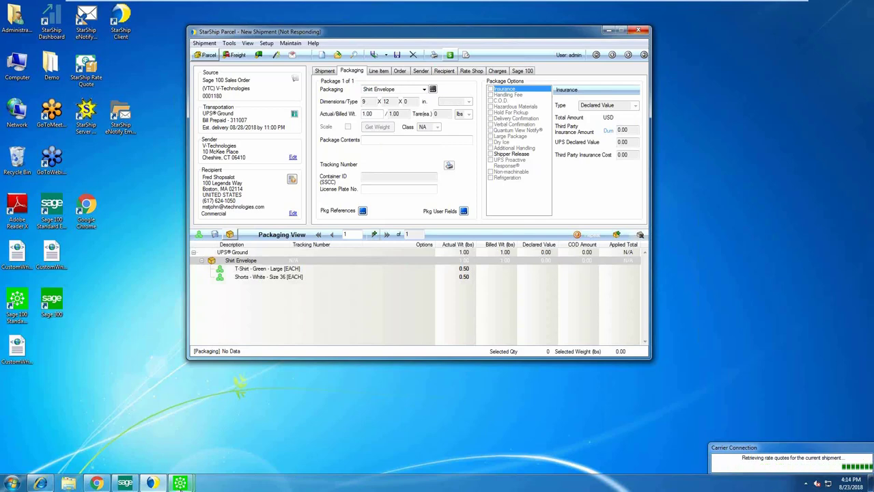
{"action": "mouse_move", "coordinate": [180, 485]}
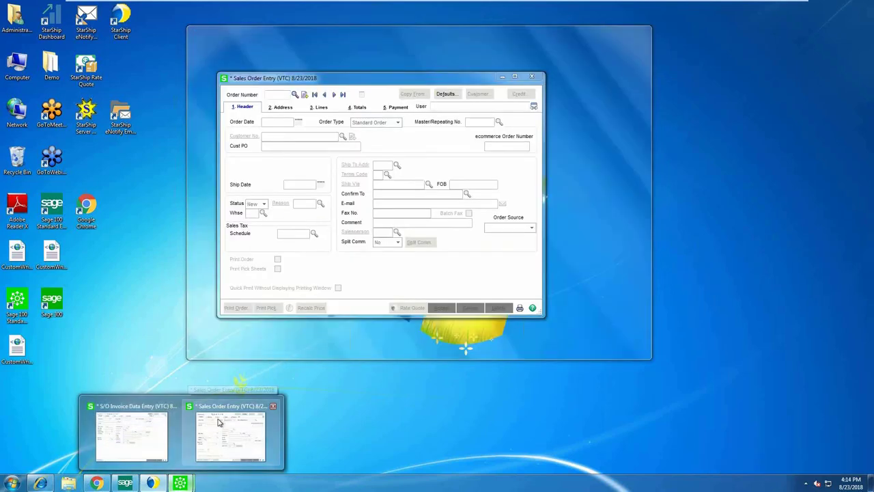
{"action": "left_click", "coordinate": [220, 424]}
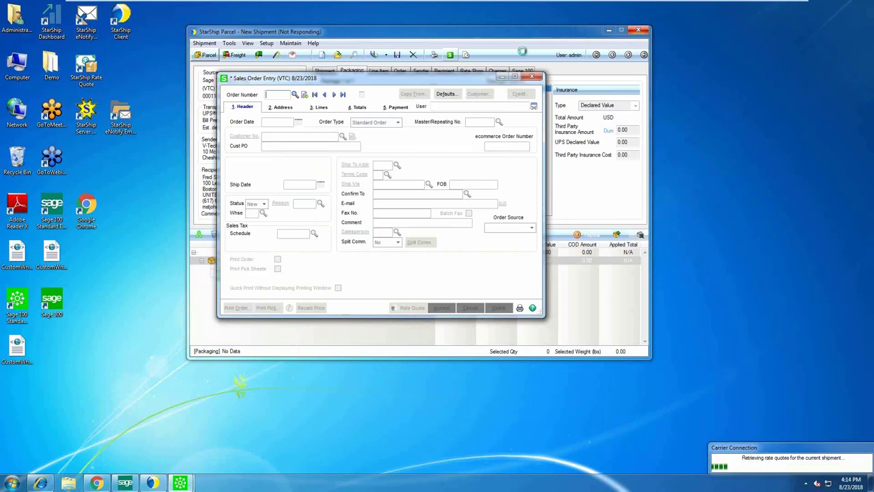
{"action": "left_click", "coordinate": [501, 78]}
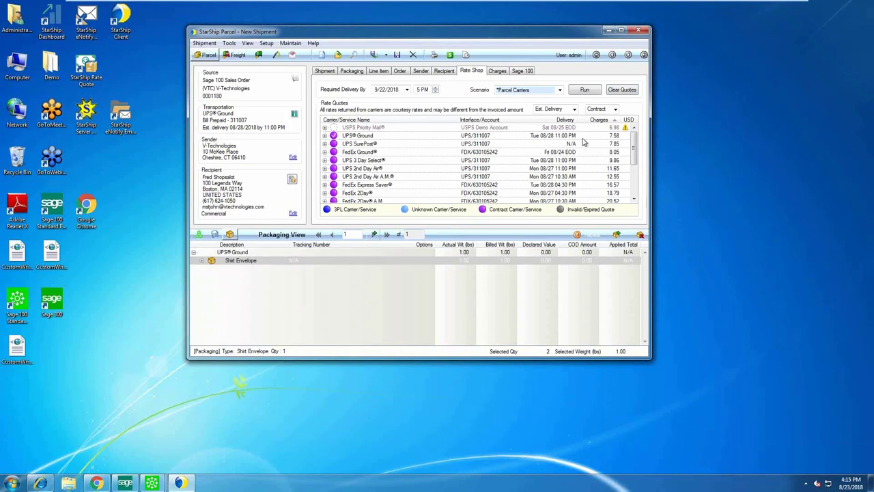
{"action": "left_click", "coordinate": [609, 110]}
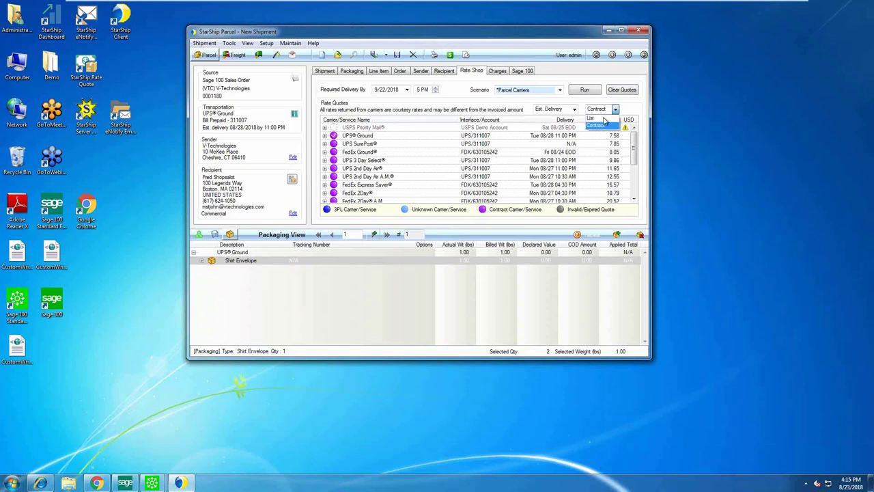
{"action": "left_click", "coordinate": [603, 126]}
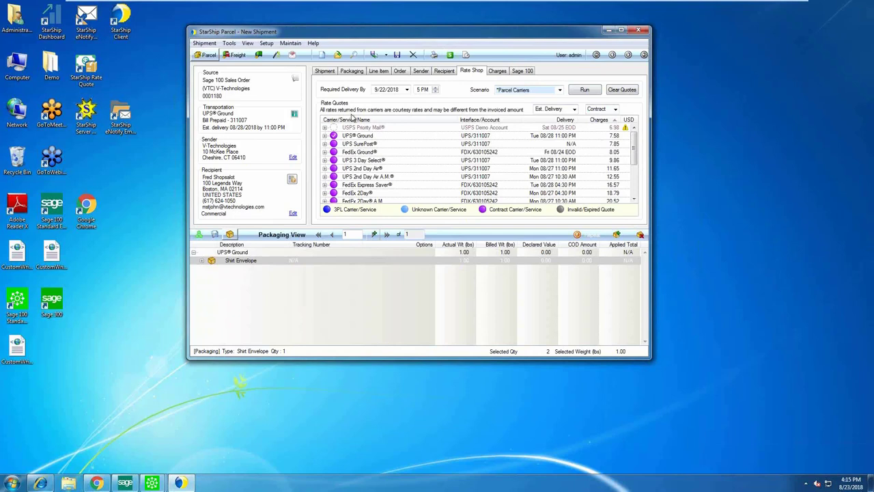
Examine the shipment's charges and the freight rules behind the applied freight amount.
{"action": "left_click", "coordinate": [497, 71]}
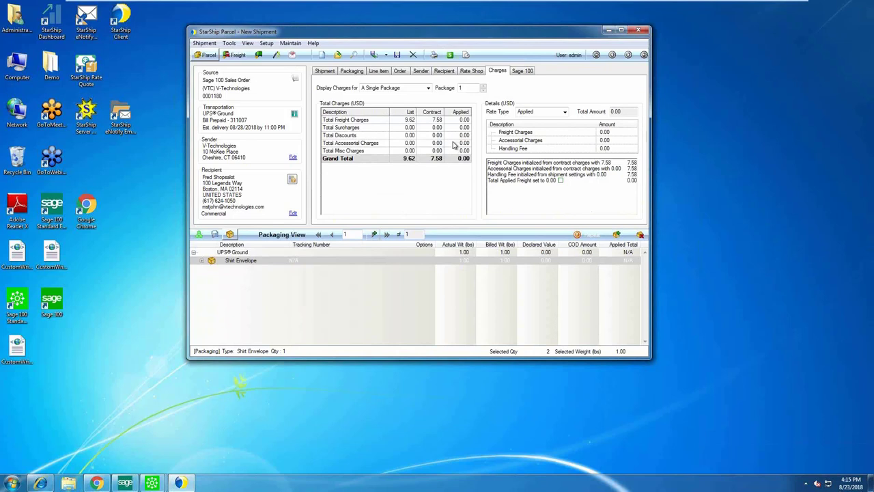
{"action": "left_click", "coordinate": [560, 181]}
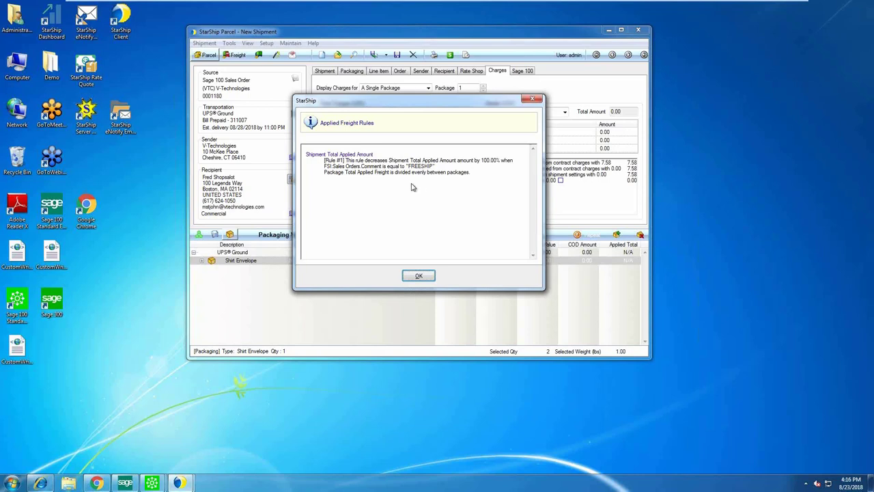
{"action": "left_click", "coordinate": [419, 275]}
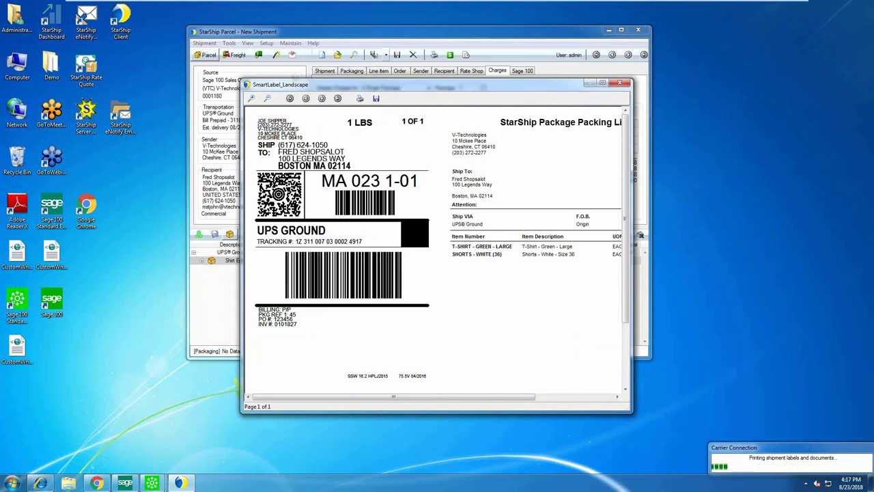
Enlarge the shipping label and packing list preview to inspect it, and close it.
{"action": "left_click_drag", "start_coordinate": [403, 89], "coordinate": [379, 37]}
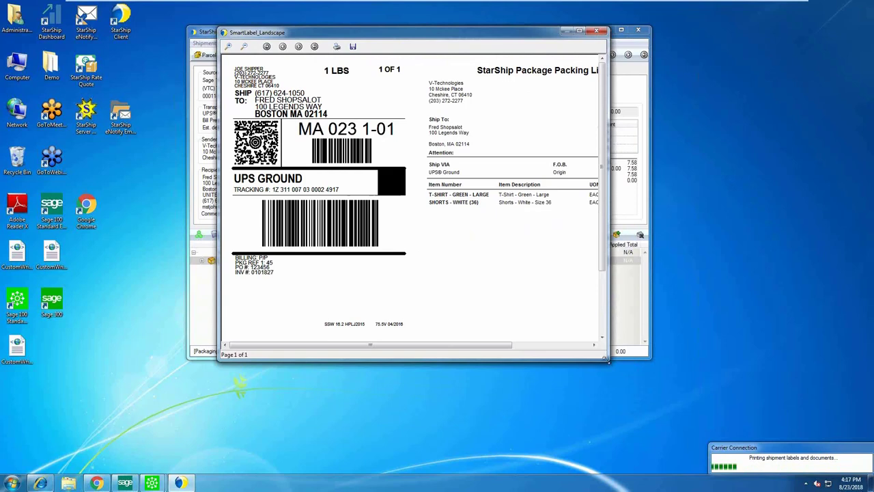
{"action": "left_click_drag", "start_coordinate": [607, 360], "coordinate": [735, 425]}
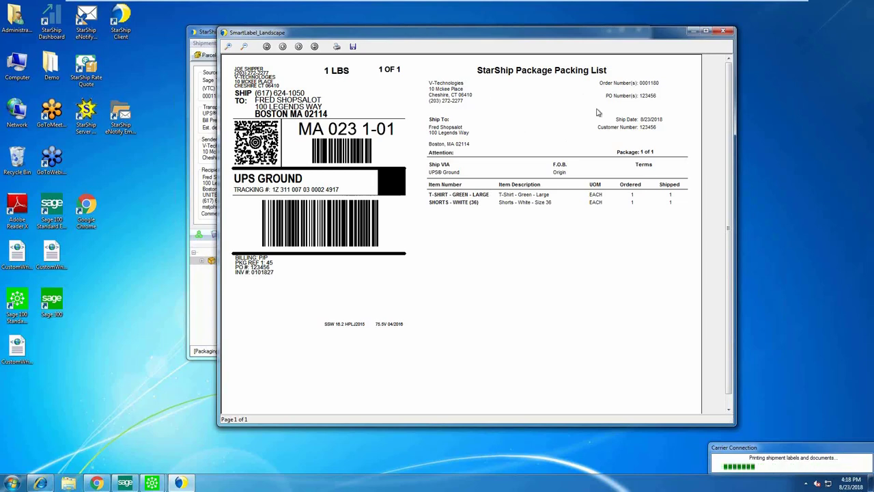
{"action": "left_click", "coordinate": [724, 32]}
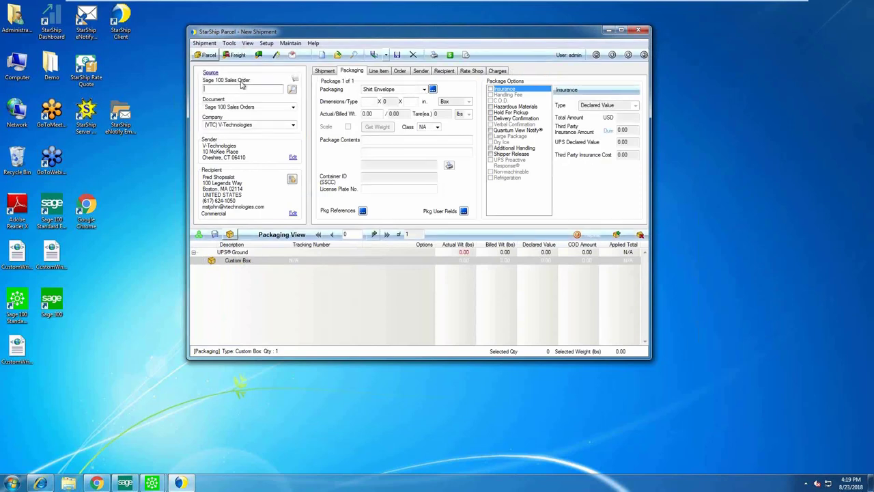
Minimize StarShip and switch to the S/O Invoice Data Entry window in Sage 100.
{"action": "left_click", "coordinate": [609, 31]}
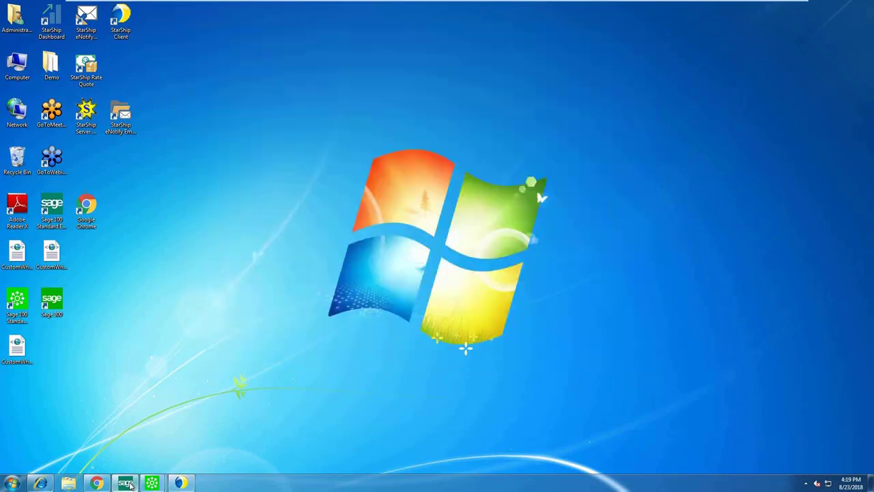
{"action": "left_click", "coordinate": [128, 483]}
{"action": "mouse_move", "coordinate": [154, 485]}
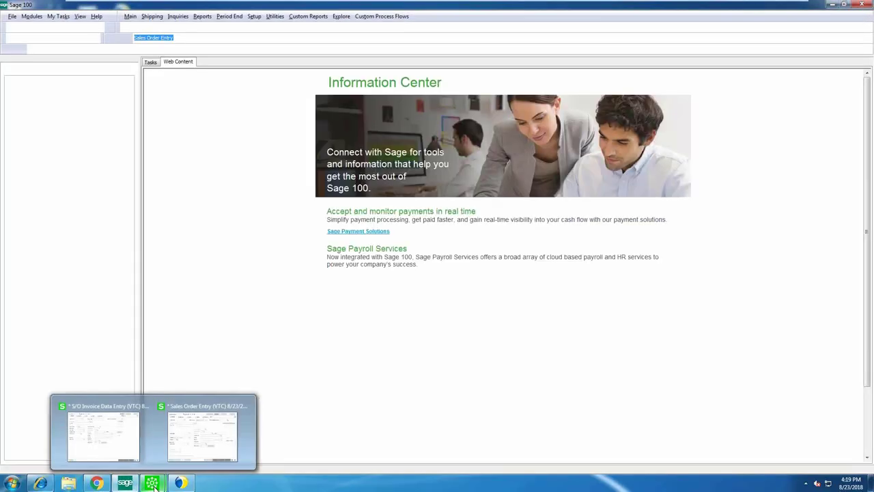
{"action": "left_click", "coordinate": [105, 409]}
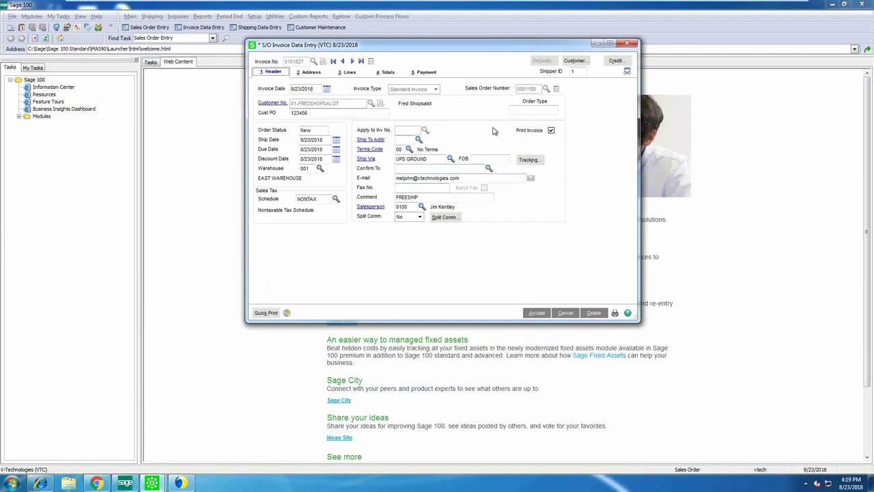
Examine the invoice's package tracking and the items in package 0001, and view the invoice totals.
{"action": "left_click", "coordinate": [534, 160]}
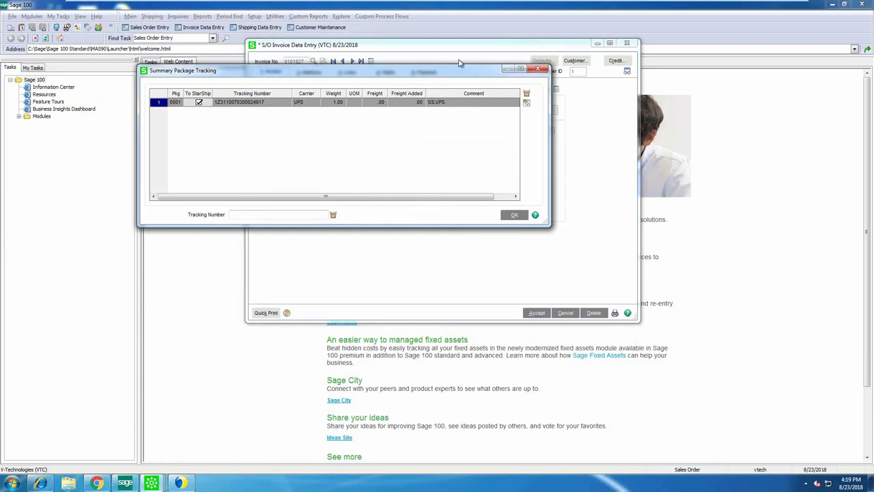
{"action": "left_click", "coordinate": [527, 106]}
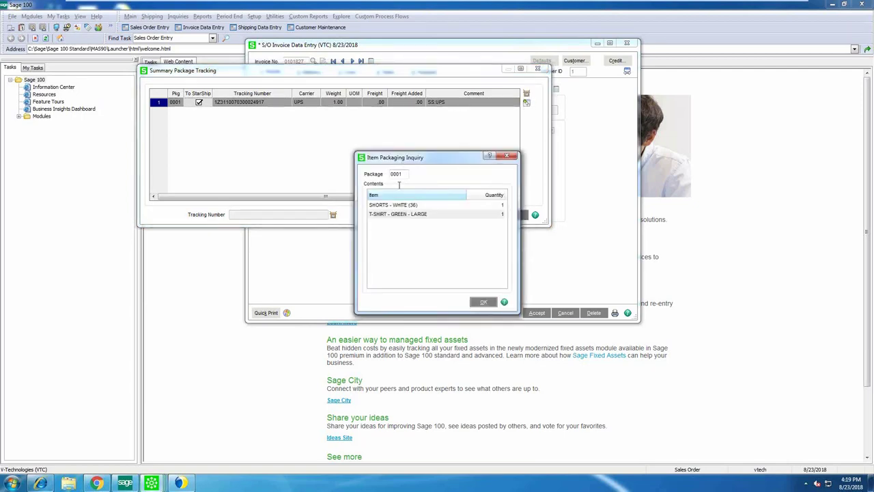
{"action": "left_click", "coordinate": [484, 303]}
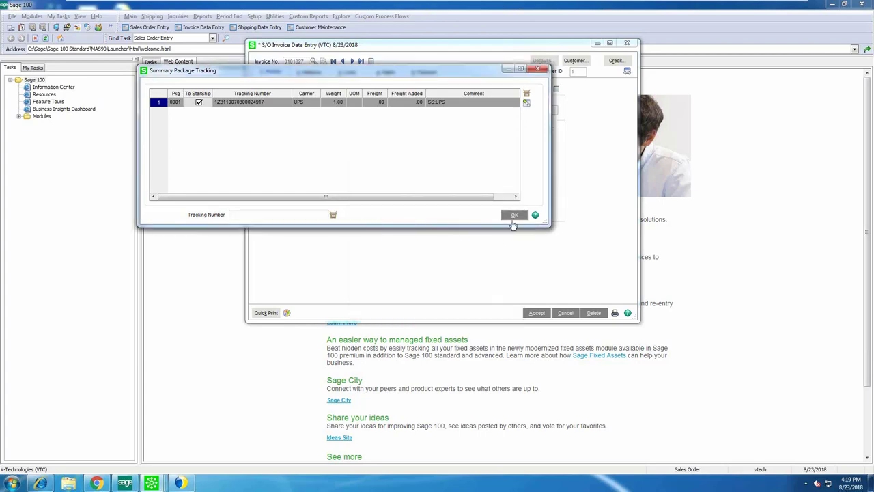
{"action": "left_click", "coordinate": [514, 215]}
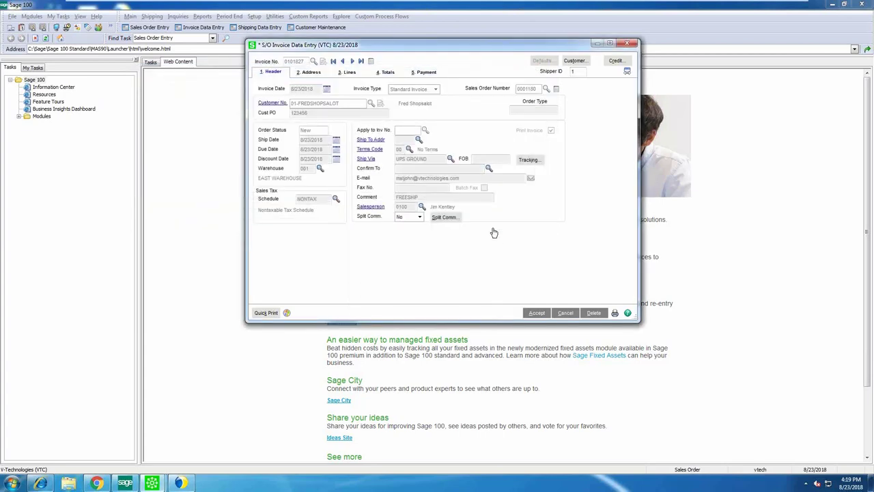
{"action": "left_click", "coordinate": [391, 75]}
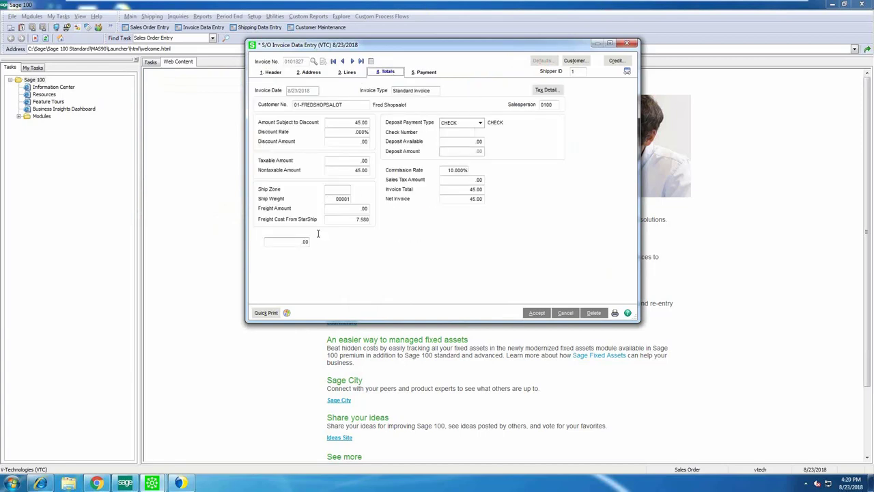
Check the Freight Amount and Freight Cost From StarShip fields in the invoice totals.
{"action": "left_click", "coordinate": [344, 209]}
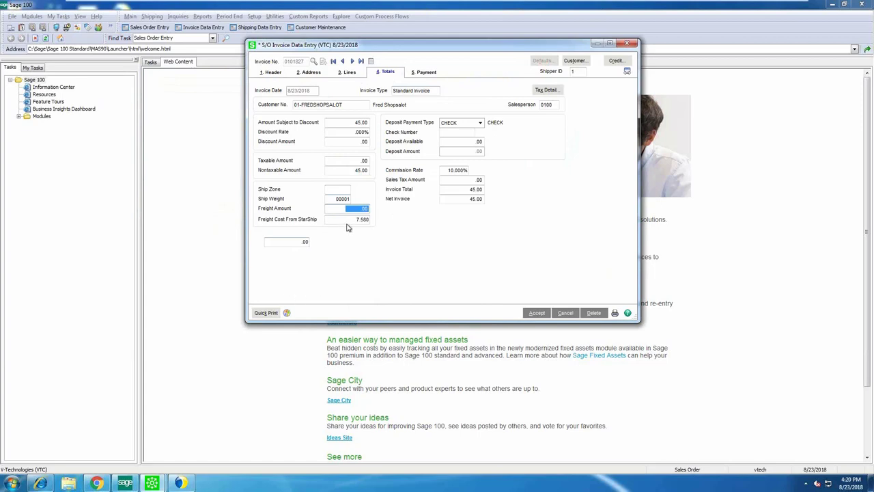
{"action": "key", "text": "Tab"}
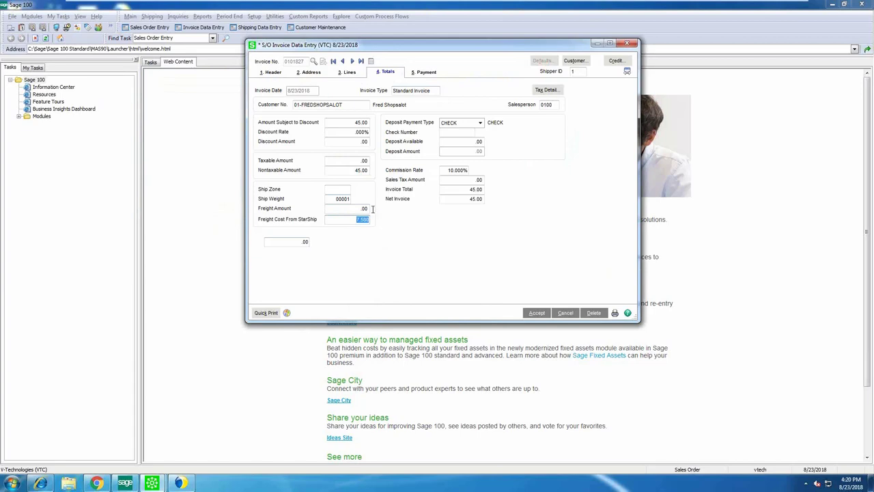
{"action": "key", "text": "shift+Tab"}
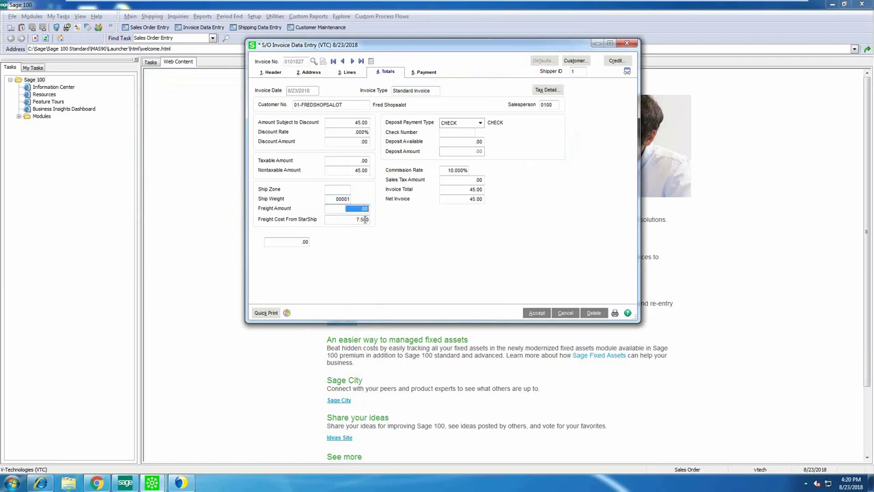
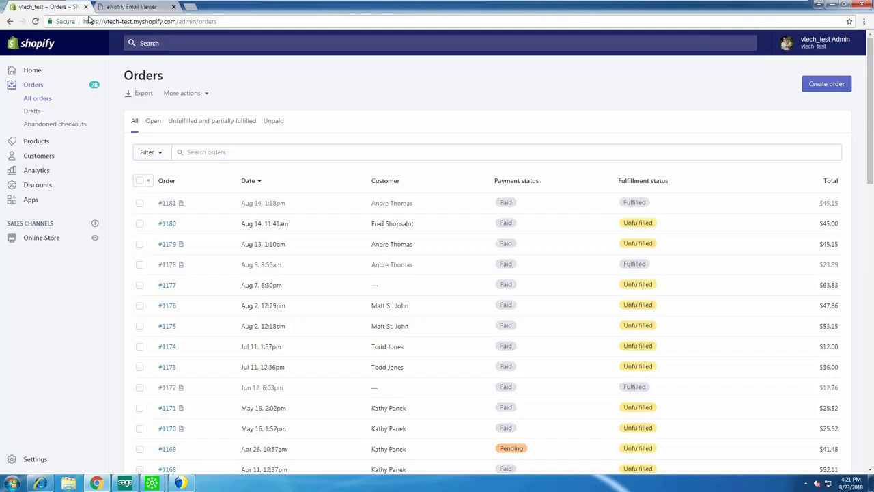
Reload the Shopify orders list in the browser to check the fulfillment status, keeping the browser window in front.
{"action": "left_click", "coordinate": [36, 22]}
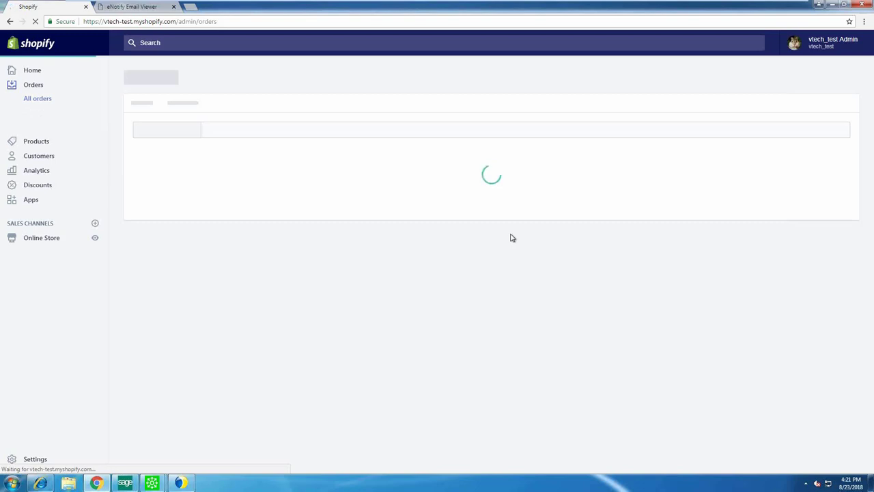
{"action": "left_click", "coordinate": [96, 482]}
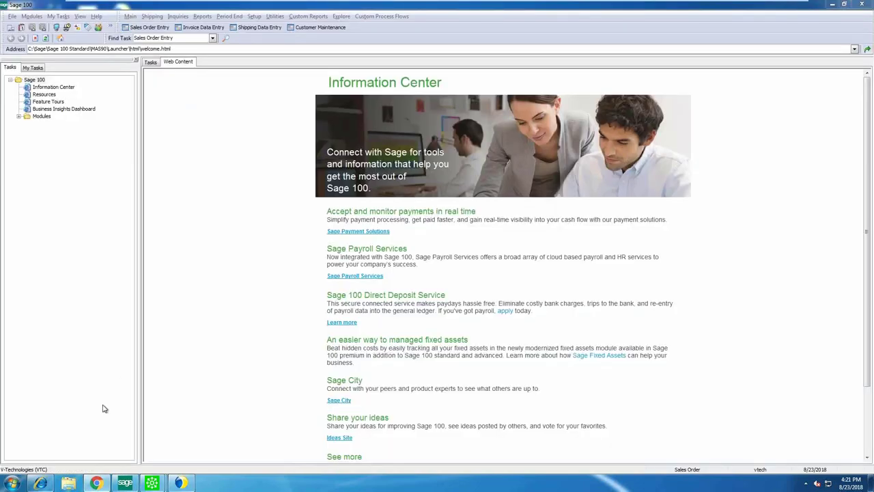
{"action": "left_click", "coordinate": [96, 483]}
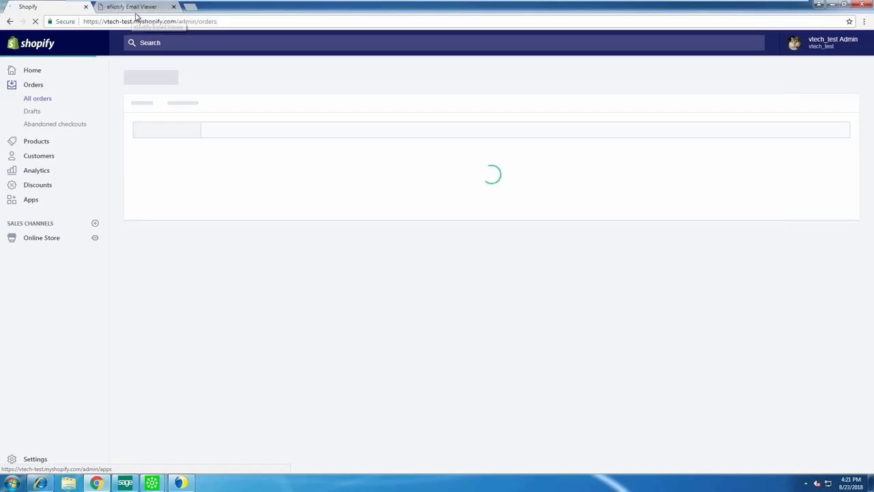
Log on to eNotify Email Viewer with the saved credentials and examine the pending shipment notification's PO, service and tracking details.
{"action": "left_click", "coordinate": [136, 11]}
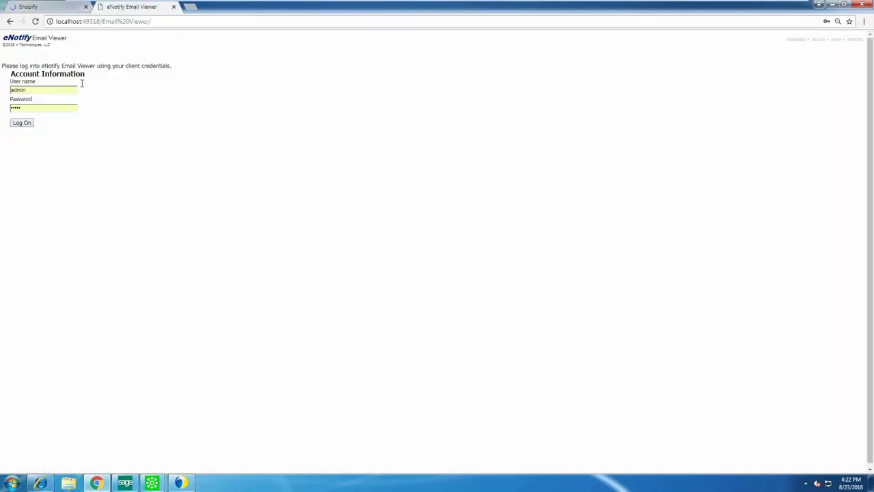
{"action": "left_click", "coordinate": [26, 124]}
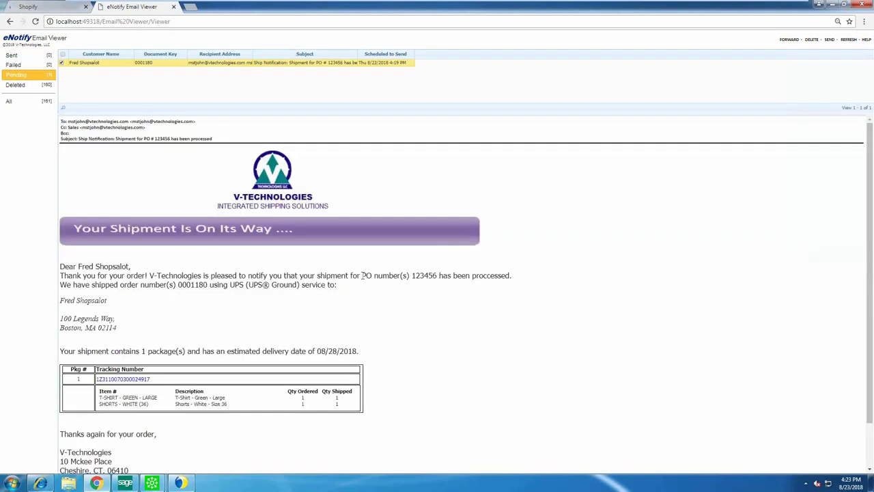
{"action": "left_click_drag", "start_coordinate": [361, 275], "coordinate": [524, 294]}
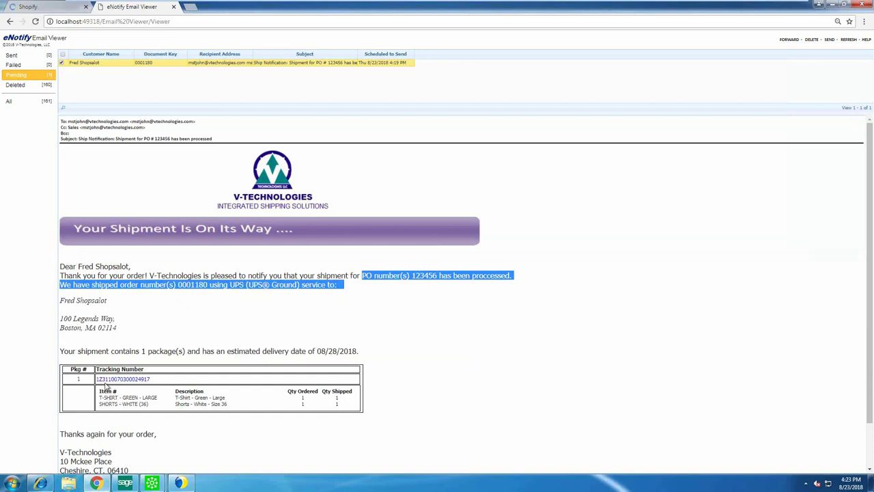
{"action": "scroll", "coordinate": [120, 375], "scroll_direction": "down", "scroll_amount": 1}
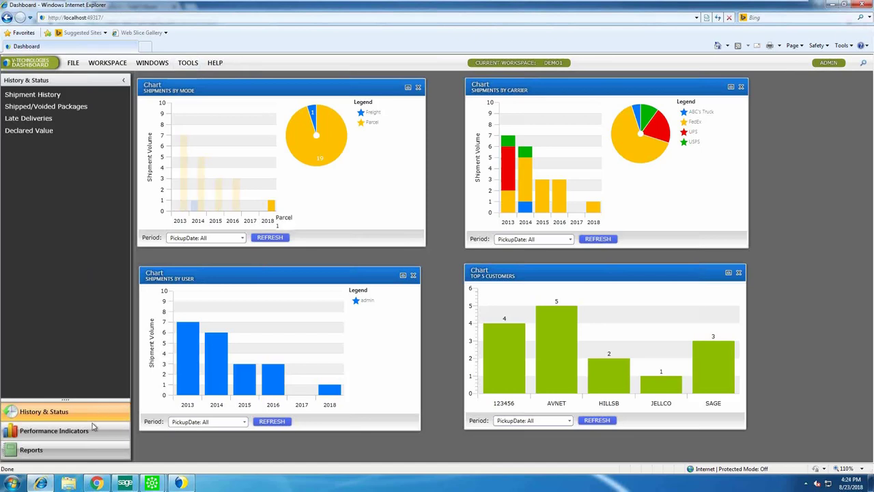
Look through the available shipment reports in the V-Technologies Dashboard, including the charges comparisons, and minimize its window.
{"action": "left_click", "coordinate": [65, 455]}
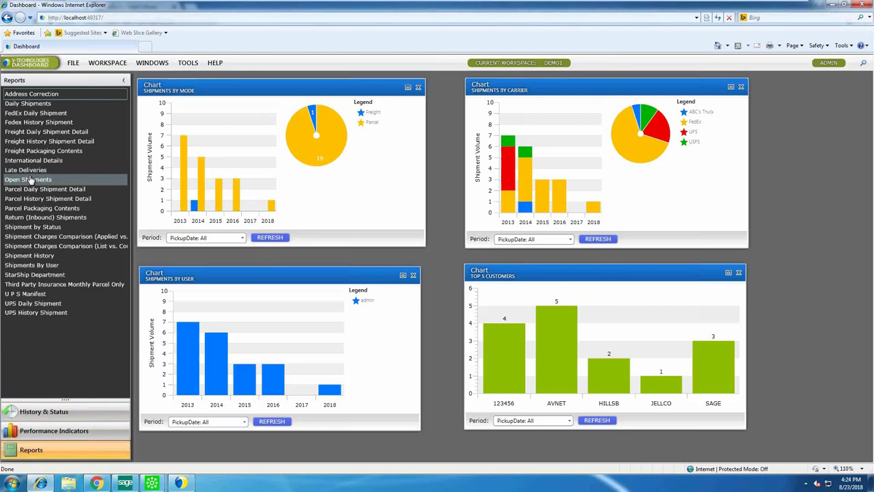
{"action": "left_click", "coordinate": [72, 198]}
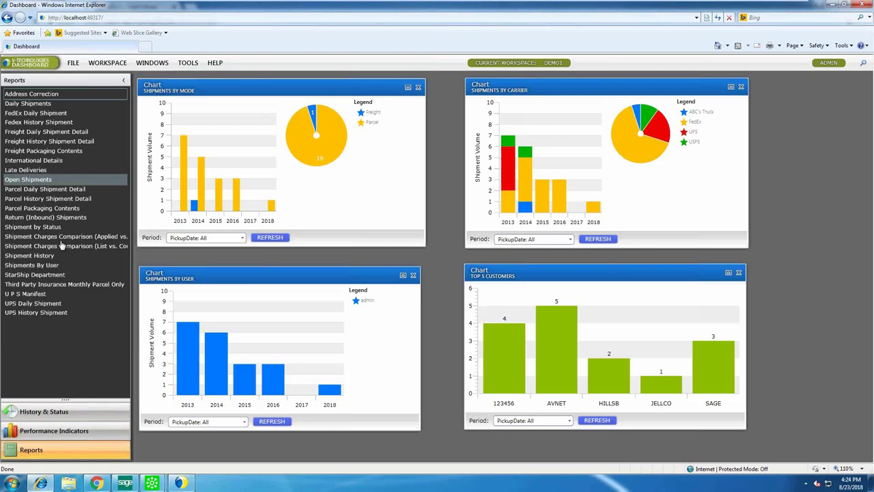
{"action": "left_click", "coordinate": [45, 239]}
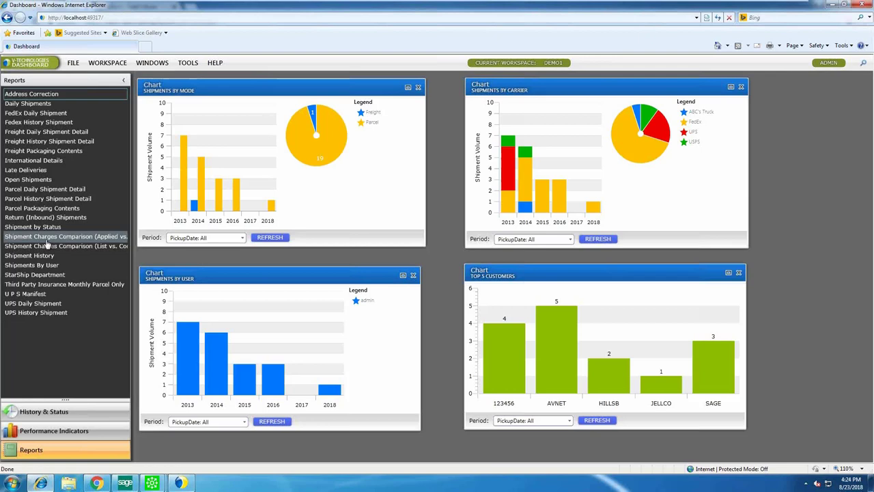
{"action": "left_click", "coordinate": [832, 6]}
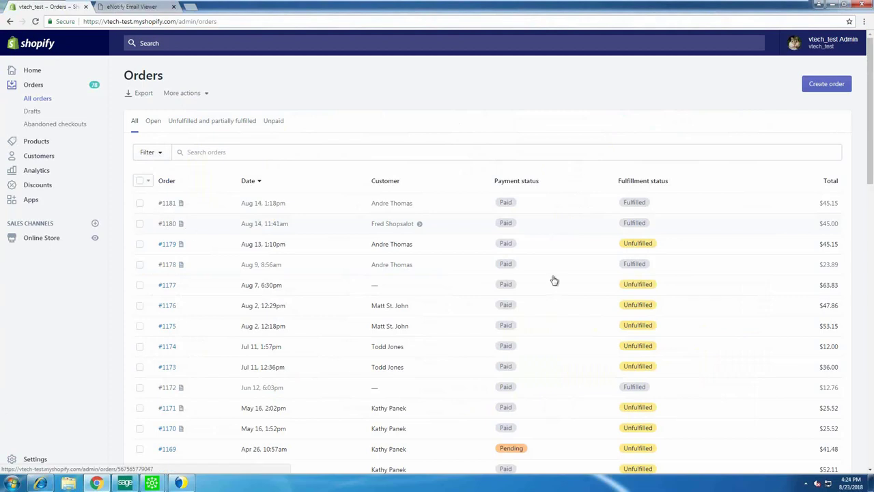
Open the shipped August 14, 11:41am order in Shopify and examine its fulfillment, tracking note and StarShip timeline entries.
{"action": "left_click", "coordinate": [171, 227]}
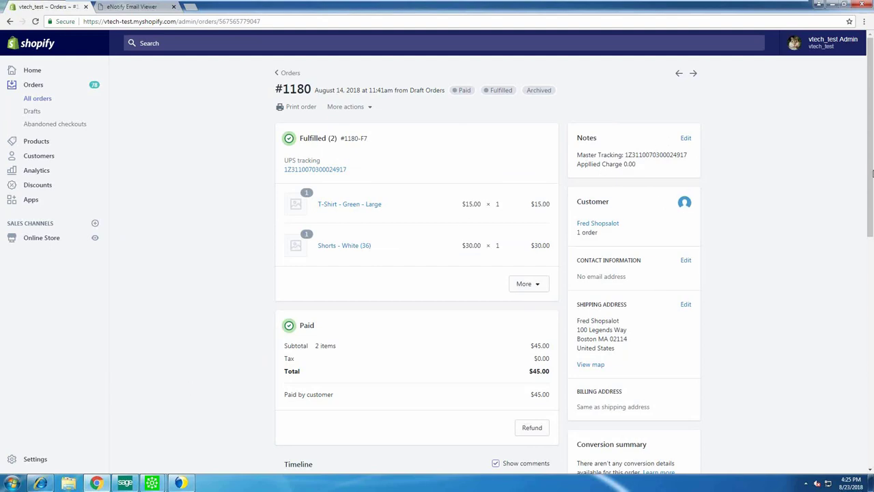
{"action": "scroll", "coordinate": [604, 339], "scroll_direction": "down", "scroll_amount": 2}
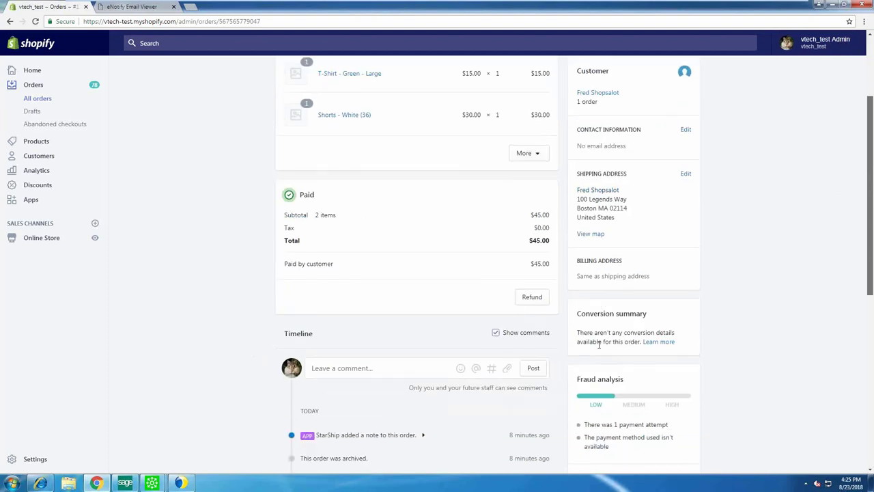
{"action": "scroll", "coordinate": [305, 414], "scroll_direction": "down", "scroll_amount": 2}
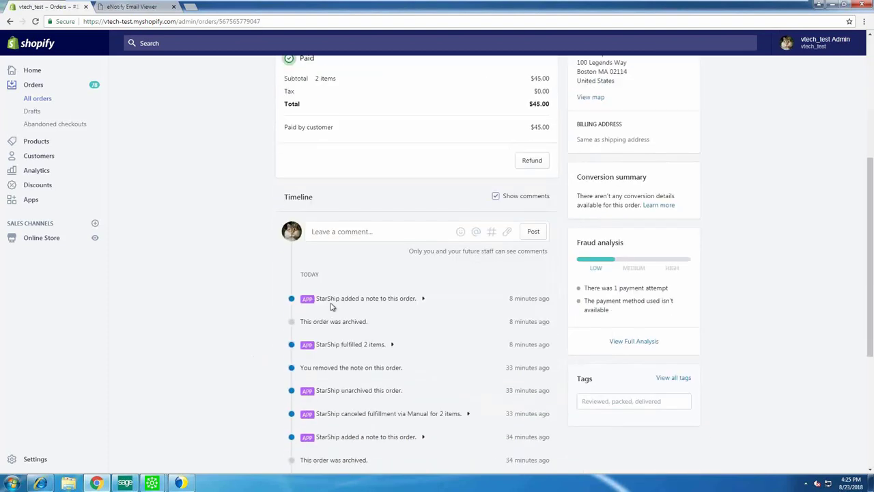
{"action": "scroll", "coordinate": [349, 344], "scroll_direction": "up", "scroll_amount": 1}
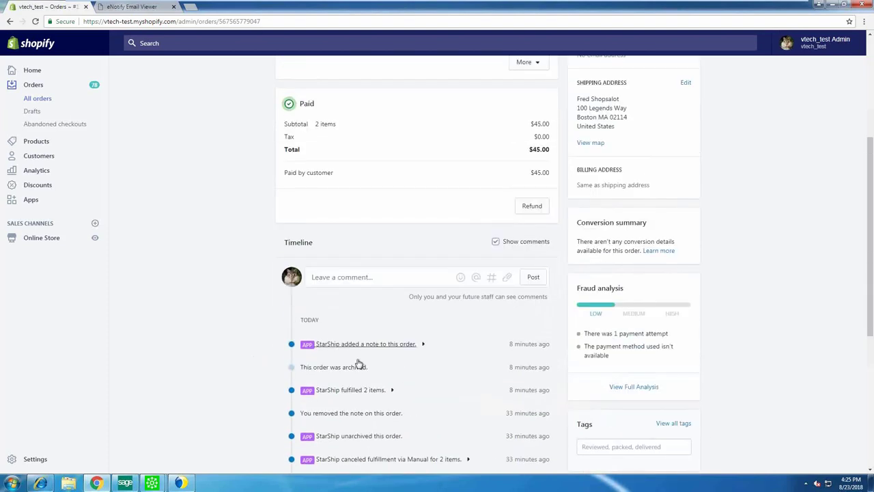
{"action": "left_click", "coordinate": [403, 347]}
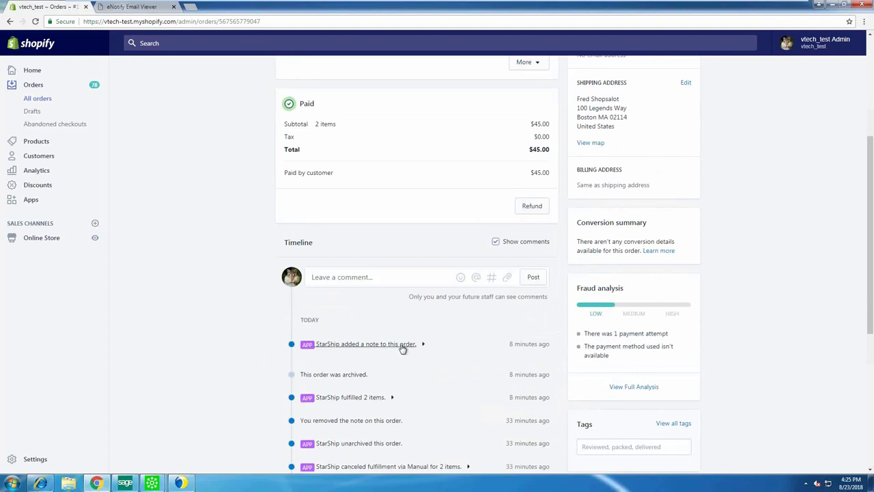
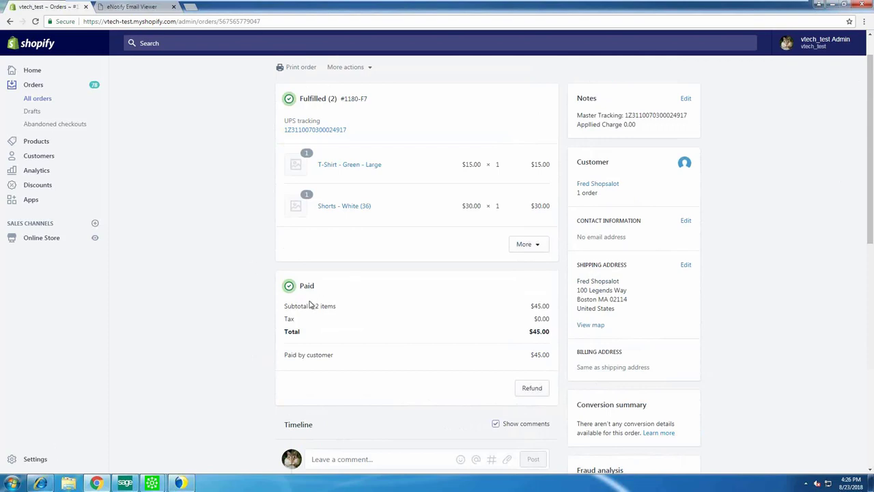
Switch to StarShip and view the new shipment's general details and line item fields.
{"action": "left_click", "coordinate": [180, 483]}
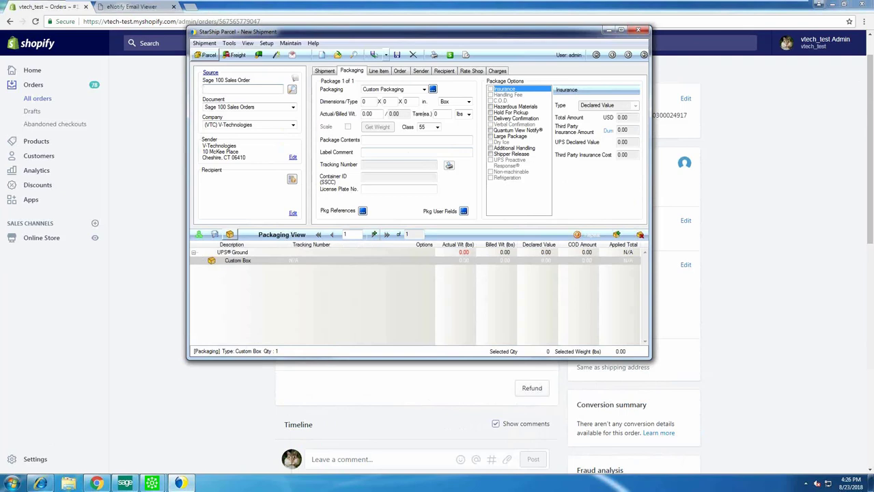
{"action": "left_click", "coordinate": [325, 71]}
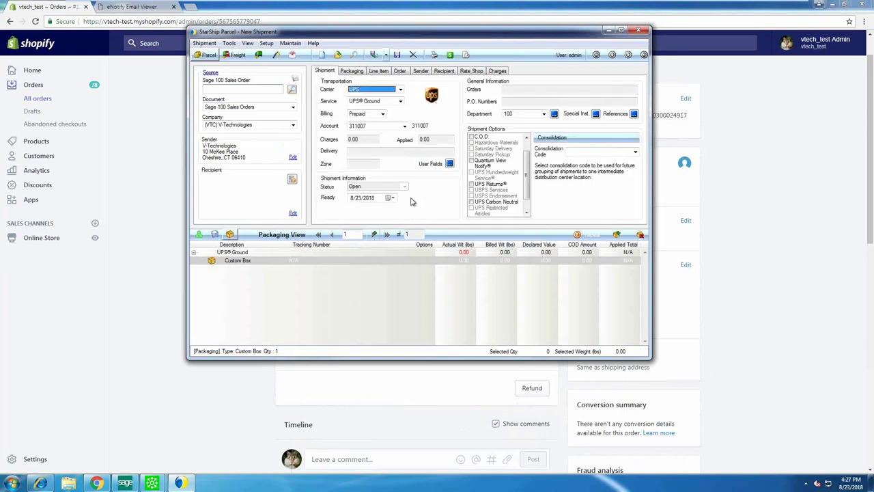
{"action": "left_click", "coordinate": [377, 72]}
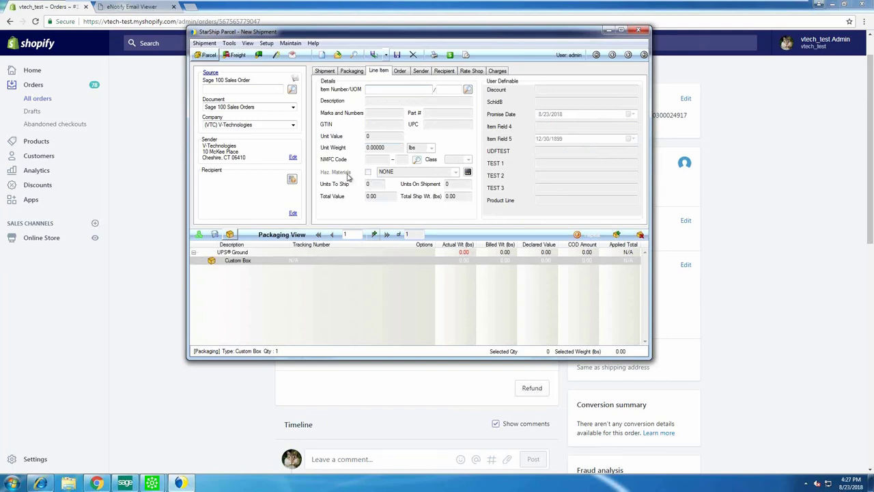
Open StarShip's inventory item maintenance list and open the record for item GLOB-V-3096-25W.
{"action": "left_click", "coordinate": [290, 44]}
{"action": "left_click", "coordinate": [314, 63]}
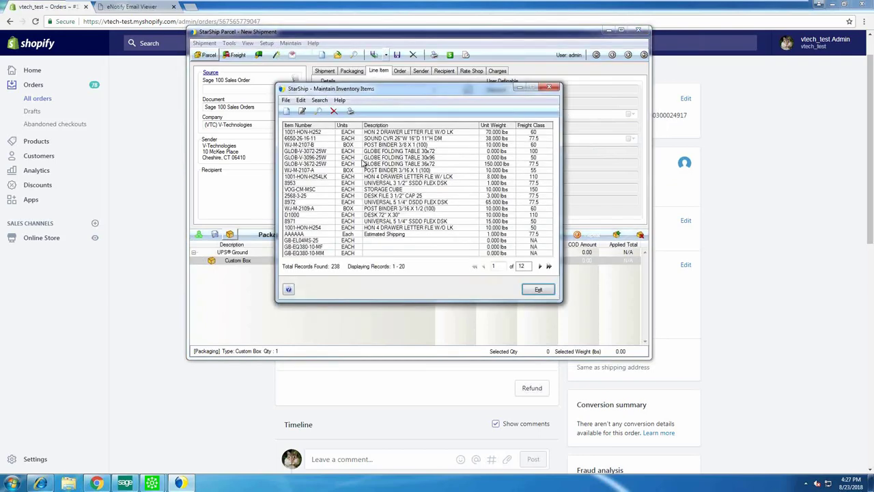
{"action": "left_click", "coordinate": [364, 158]}
{"action": "double_click", "coordinate": [364, 161]}
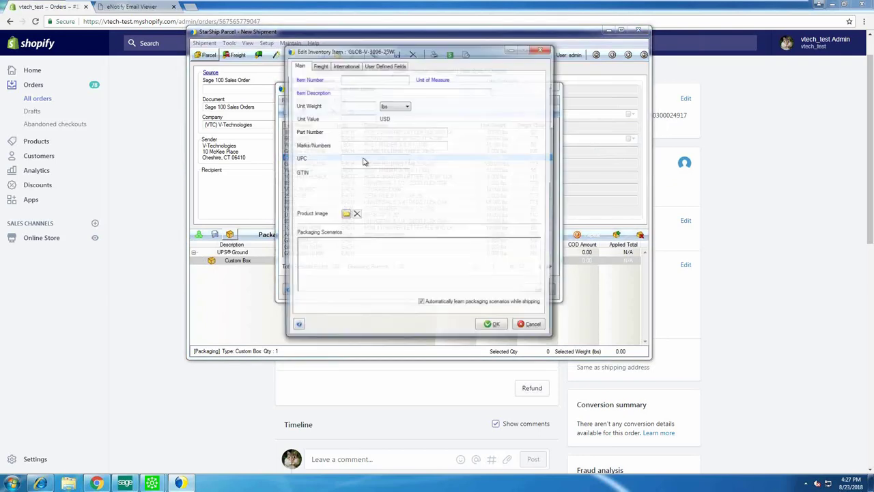
Examine the item's freight, international, user-defined and main settings, including packaging scenarios, and close the item and the inventory list without saving.
{"action": "left_click", "coordinate": [322, 67]}
{"action": "left_click", "coordinate": [344, 68]}
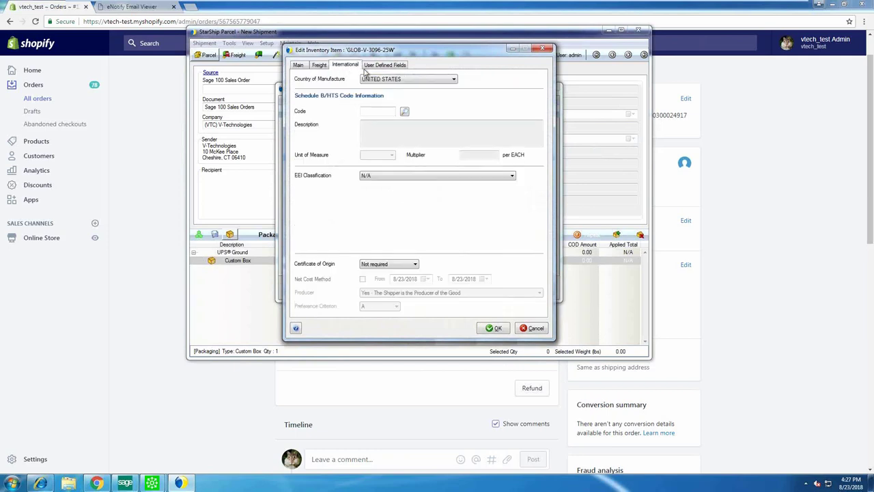
{"action": "left_click", "coordinate": [381, 65]}
{"action": "left_click", "coordinate": [342, 66]}
{"action": "left_click", "coordinate": [319, 67]}
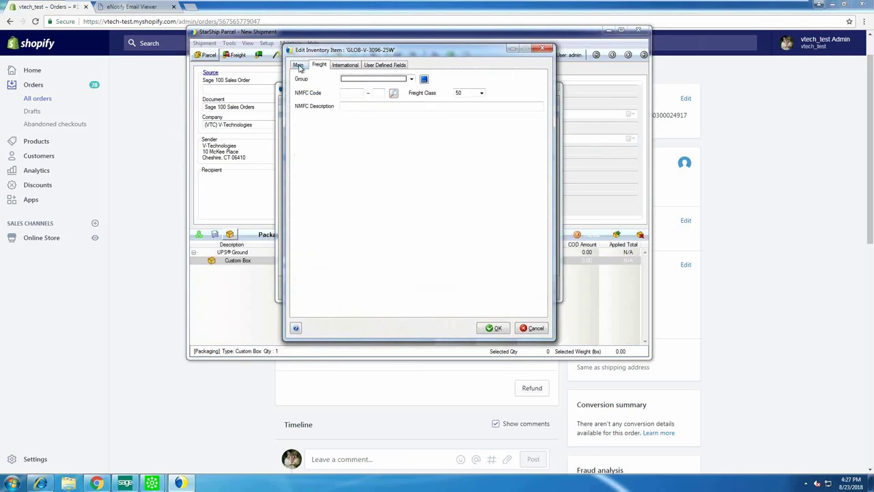
{"action": "left_click", "coordinate": [299, 65]}
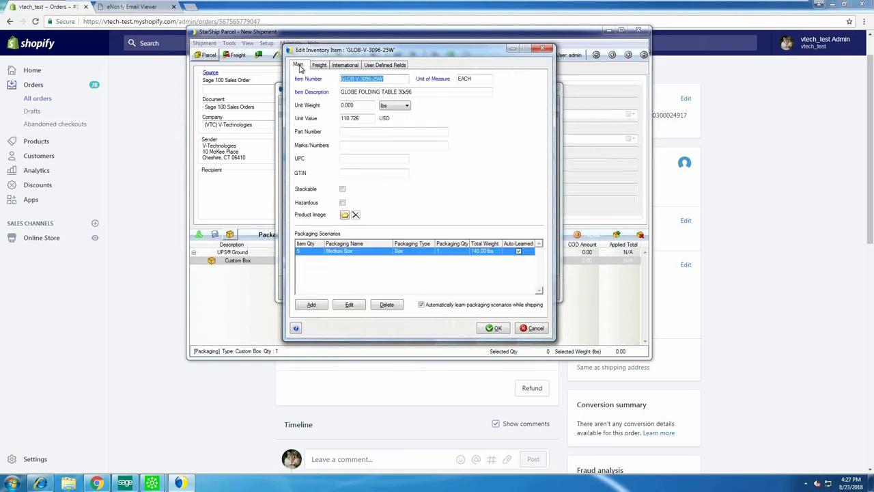
{"action": "left_click", "coordinate": [529, 327]}
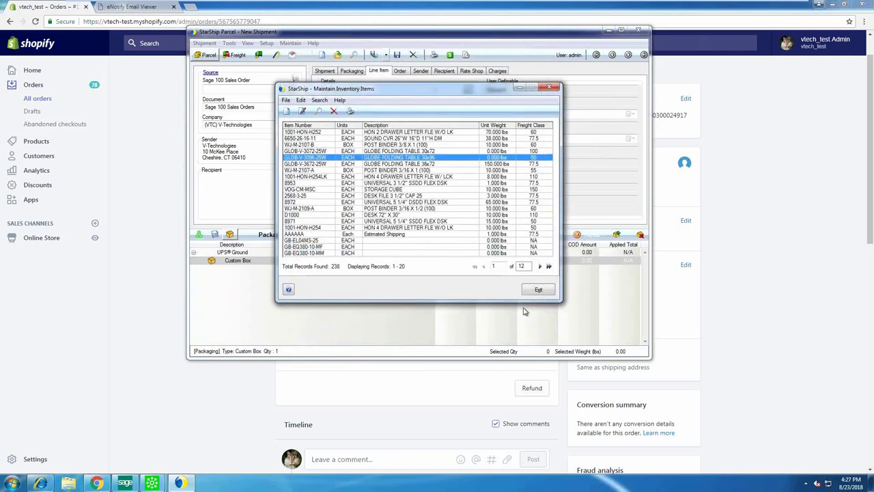
{"action": "left_click", "coordinate": [549, 87]}
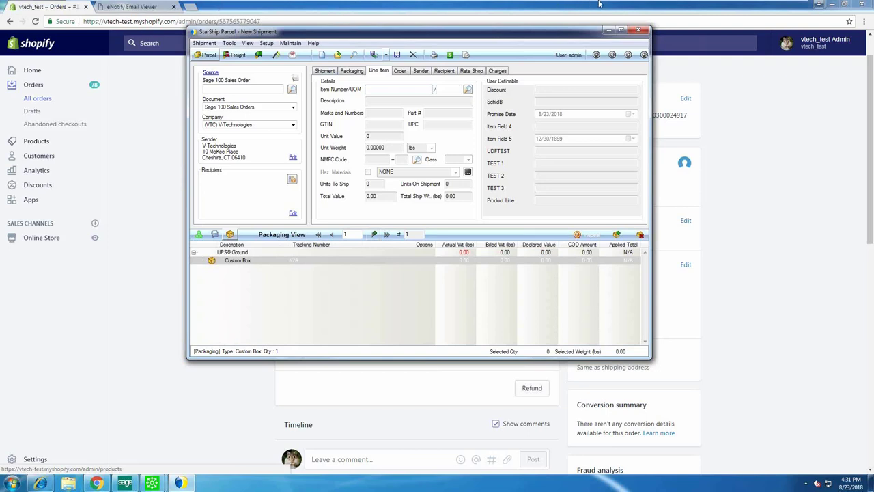
Minimize the SALESDEMO-MSJ-0 virtual machine to return to the host desktop.
{"action": "mouse_move", "coordinate": [808, 4]}
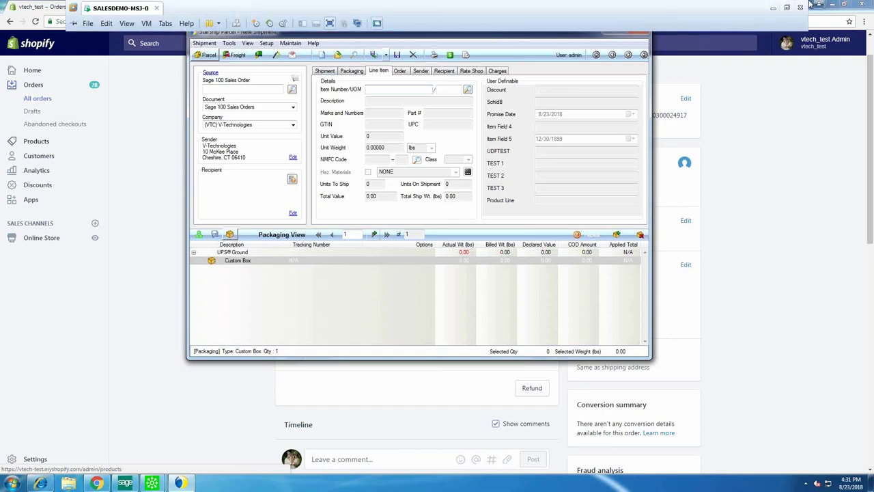
{"action": "left_click", "coordinate": [773, 7]}
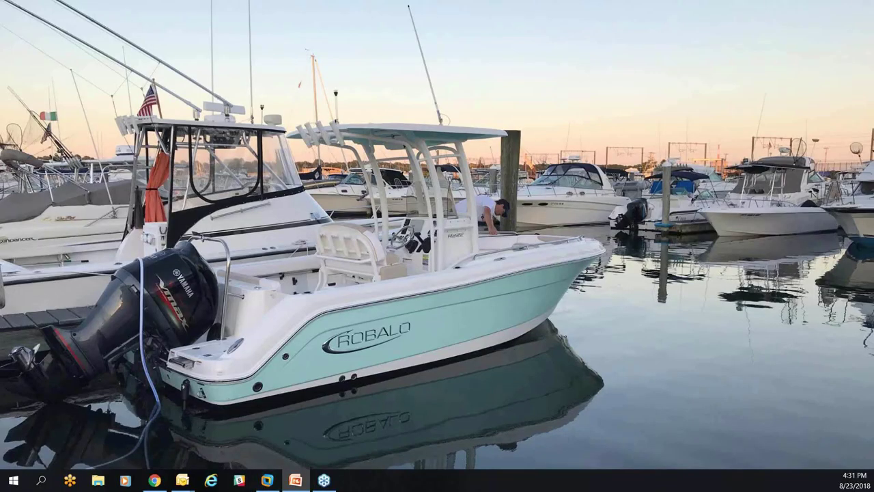